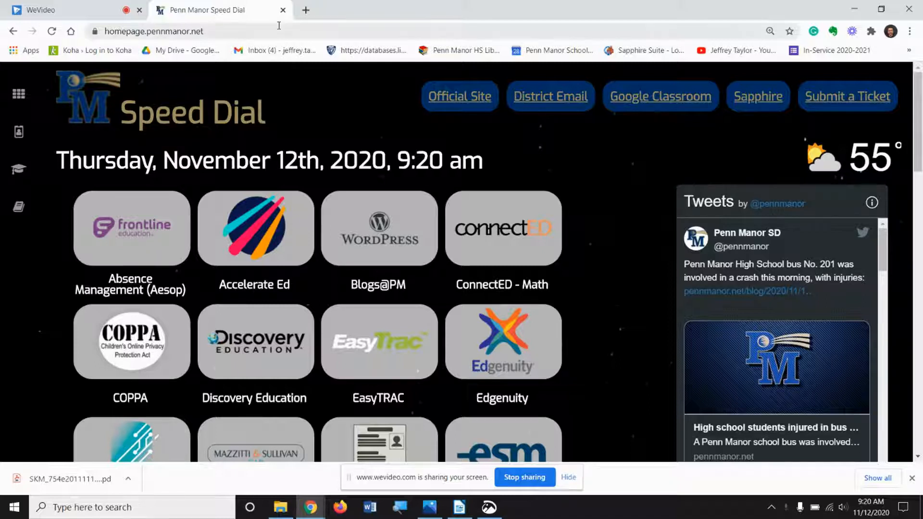
Step: Open Google Drive from the school speed dial page
scroll(364, 166, down, 5)
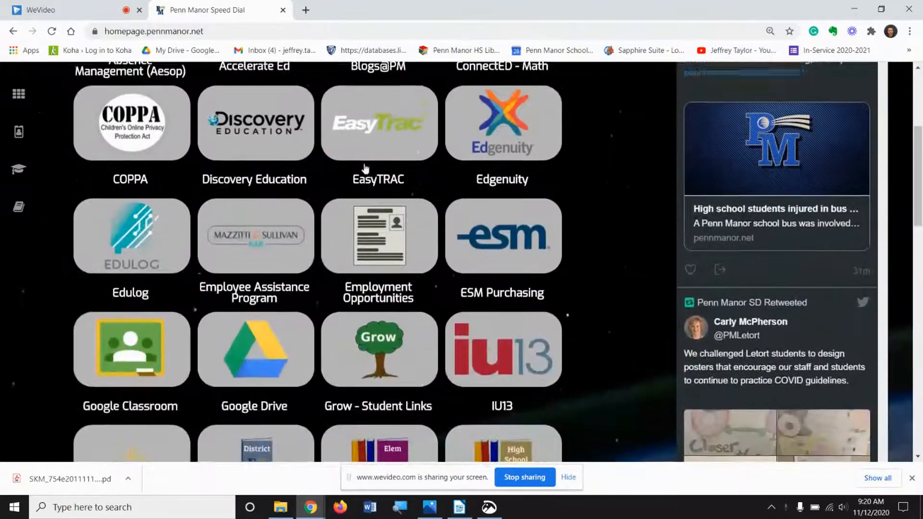
click(258, 357)
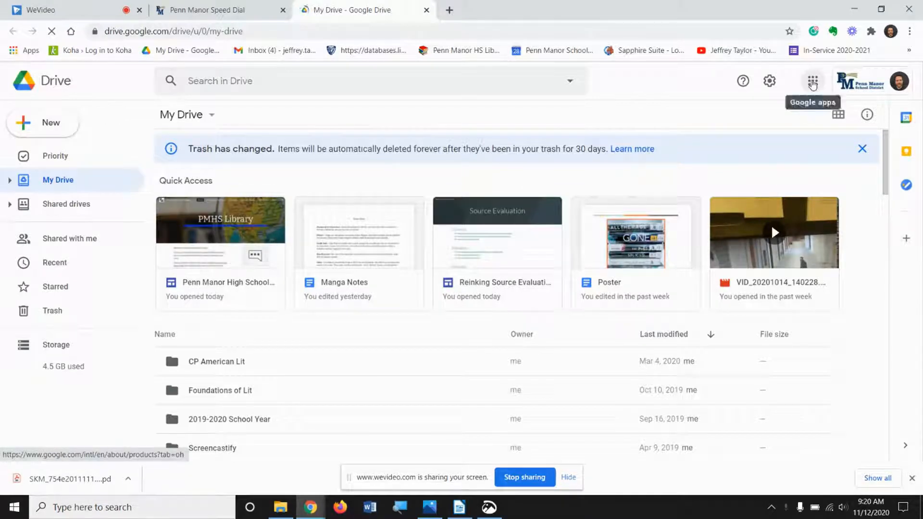
Step: Launch NoodleTools from the Google apps launcher and sign in with the school Google account
click(812, 84)
scroll(829, 182, down, 3)
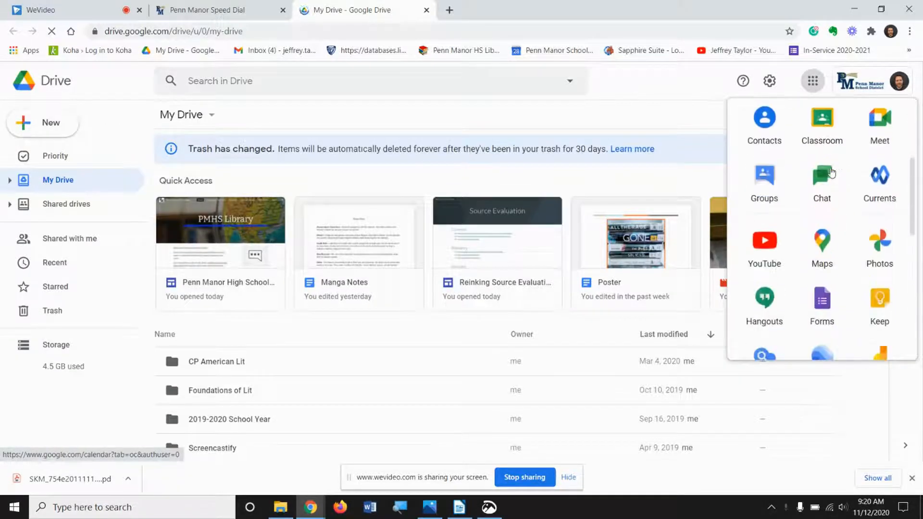
scroll(829, 173, down, 5)
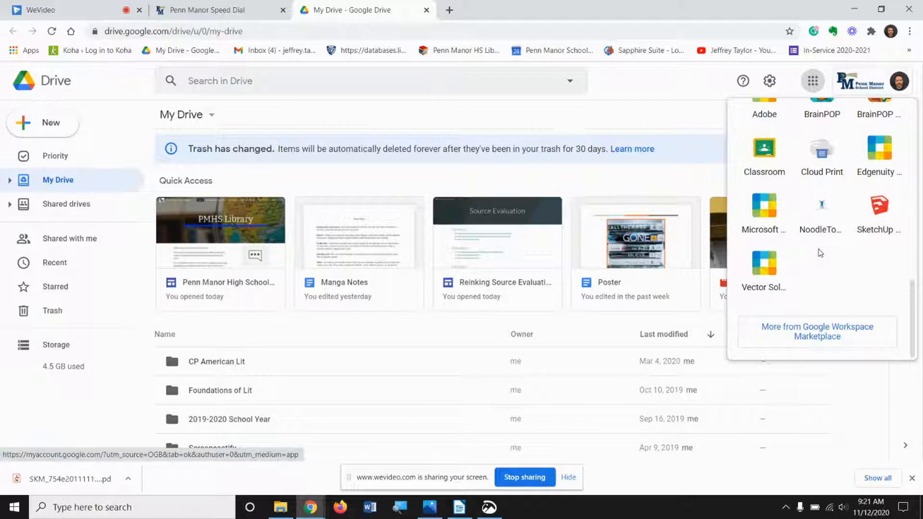
click(828, 211)
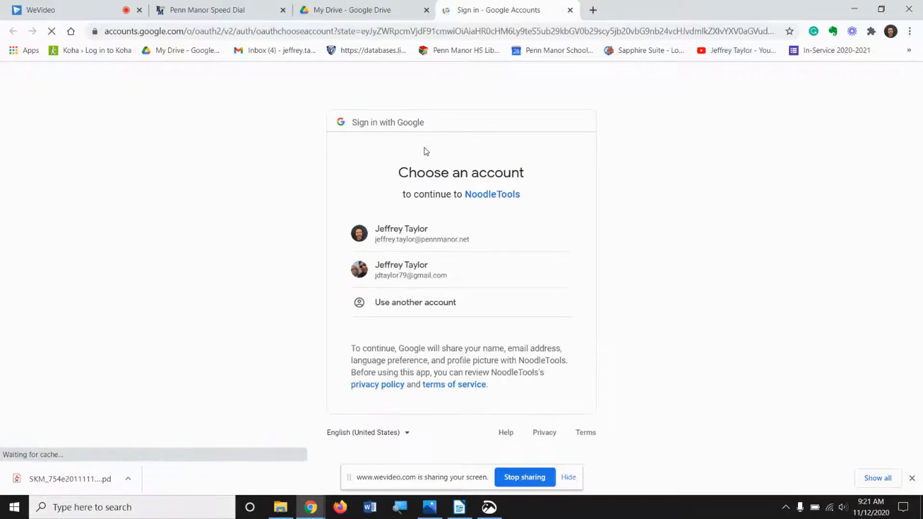
click(391, 234)
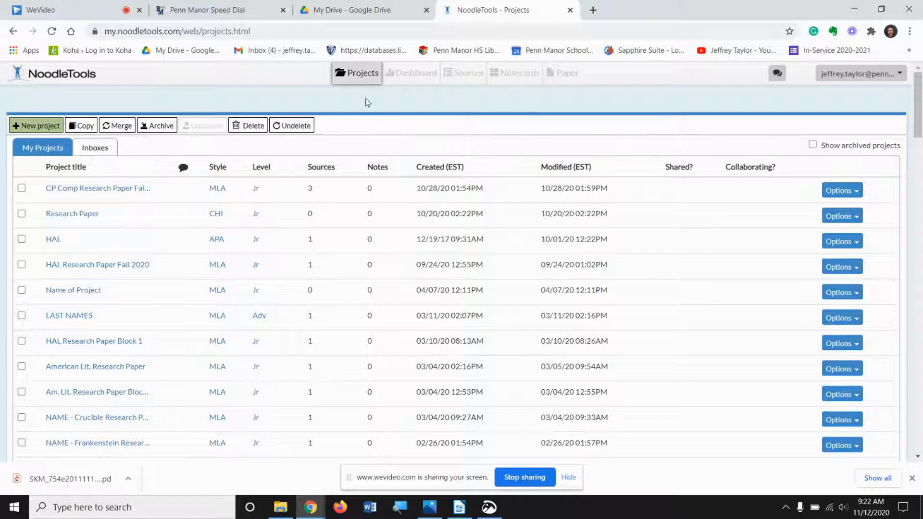
Step: Create a new project titled "CP Comp Research Paper Fall 2020 2" with MLA style and Junior citation level
scroll(359, 72, up, 5)
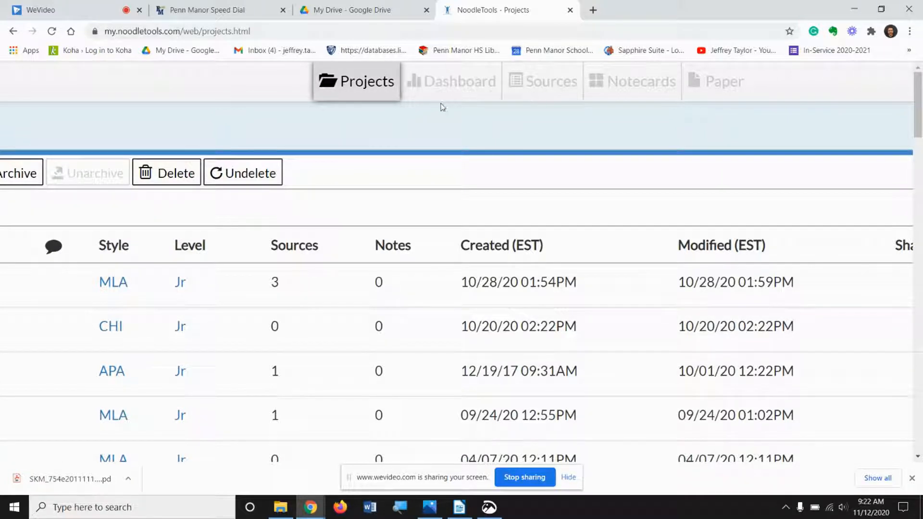
scroll(347, 85, down, 5)
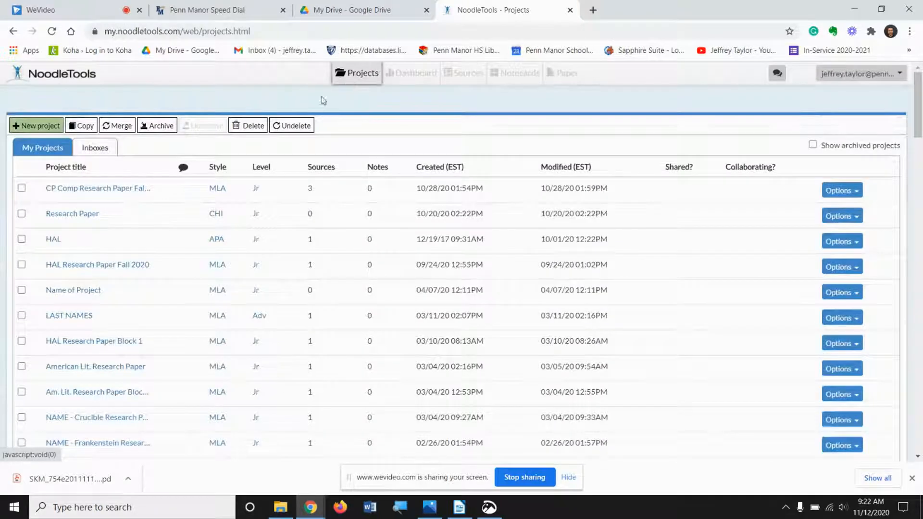
click(38, 125)
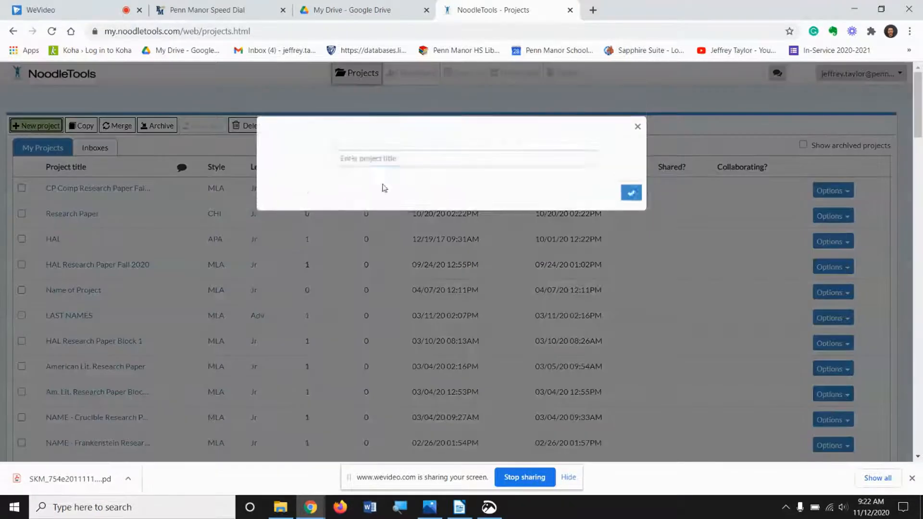
text(CP Comp Research Paper Fall 2020)
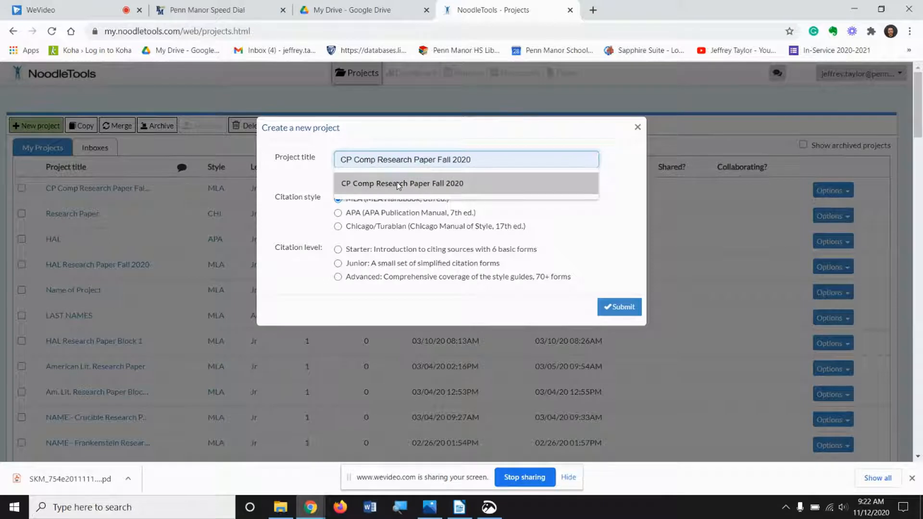
click(397, 183)
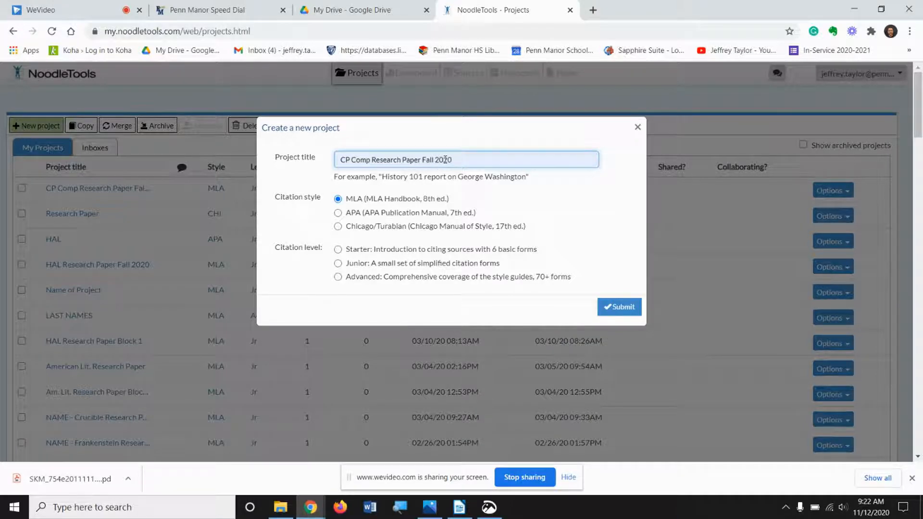
text(2)
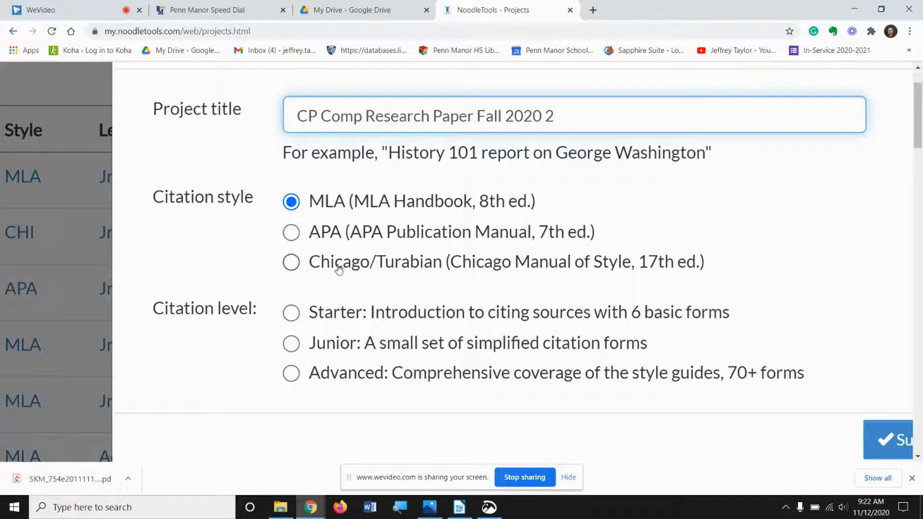
click(292, 345)
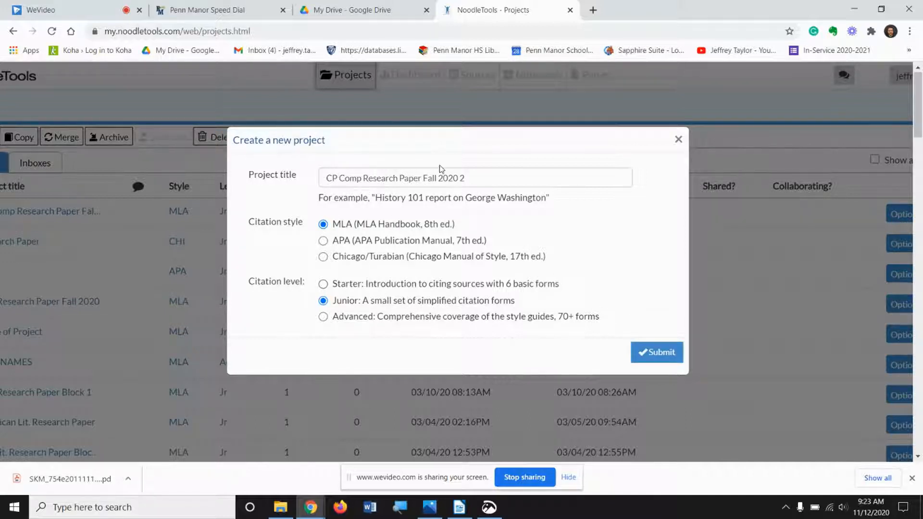
click(646, 352)
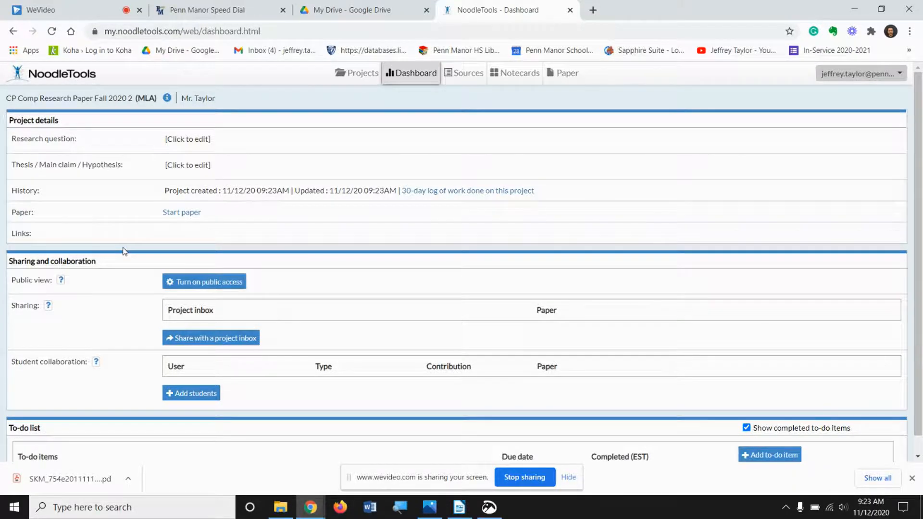
Step: Try sharing the project with the hertzog project inbox
scroll(124, 251, down, 1)
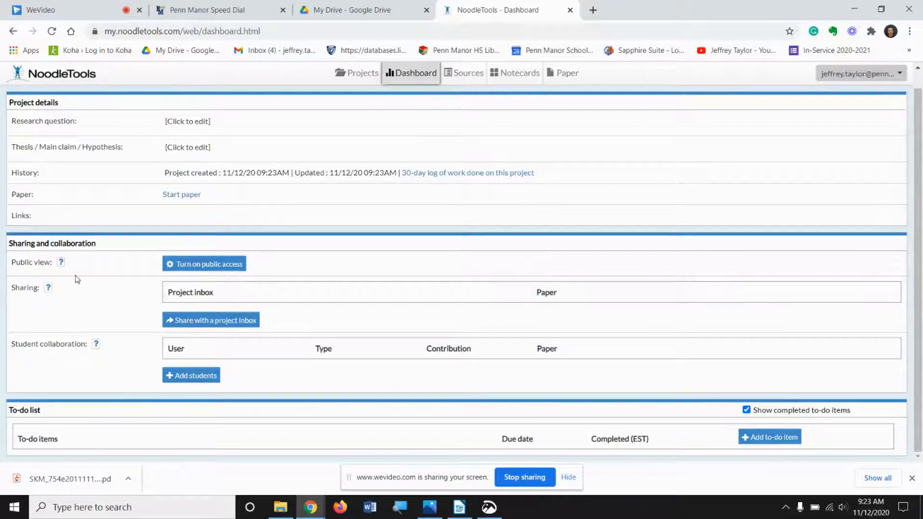
click(238, 321)
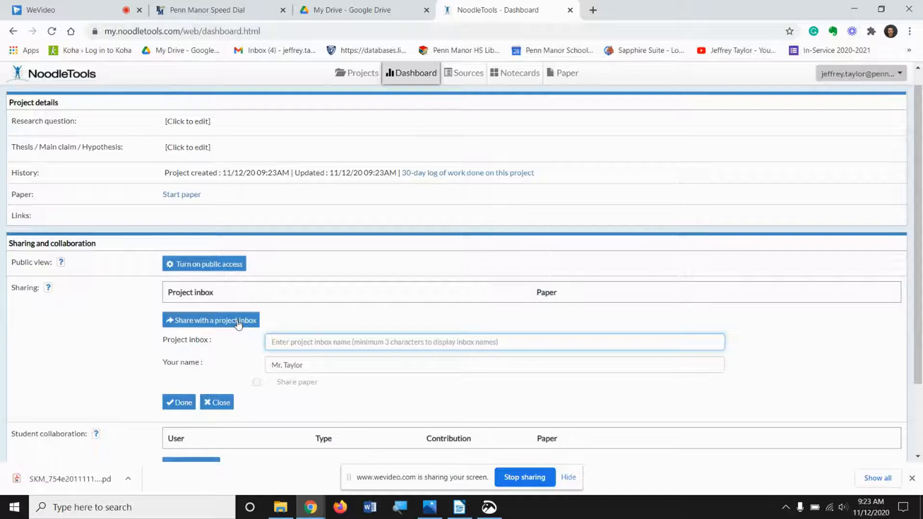
text(hertzog)
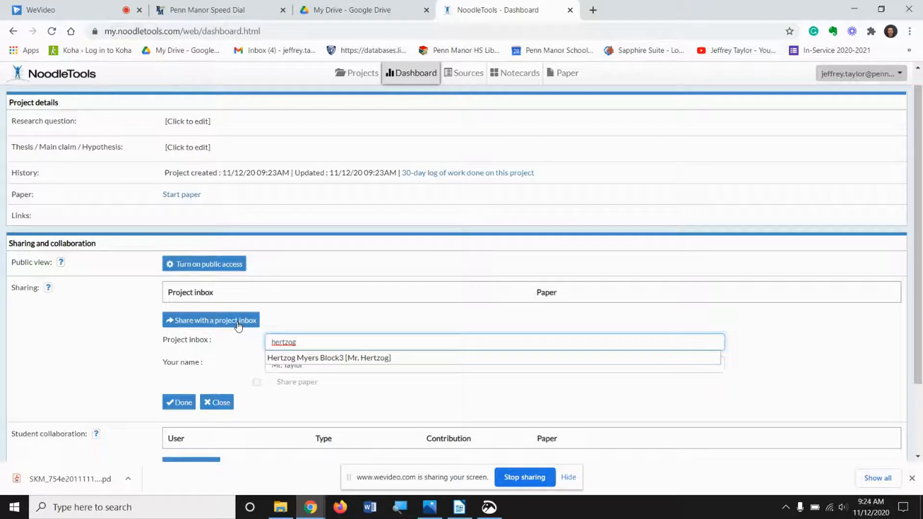
key(BackSpace)
key(BackSpace)
key(BackSpace)
key(BackSpace)
key(BackSpace)
key(BackSpace)
key(BackSpace)
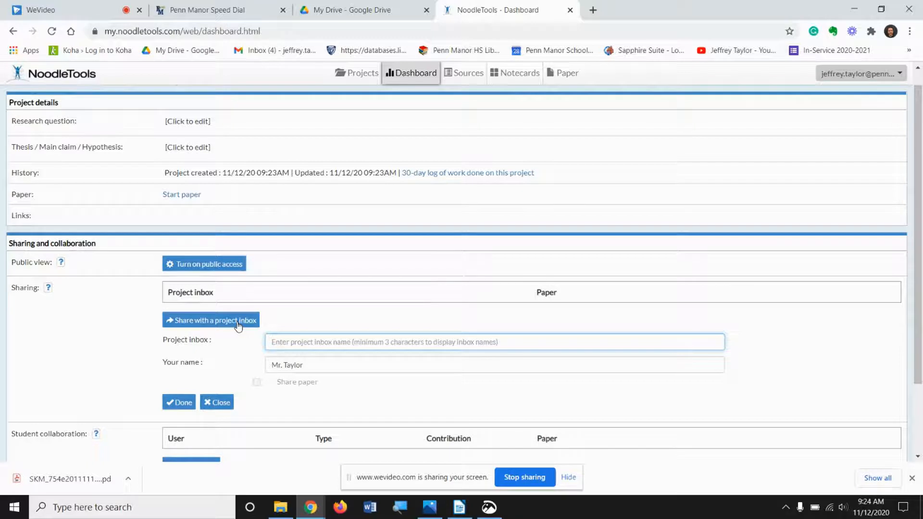
Step: Try adding a full-collaborator student by entering the student's Personal ID e-mail
scroll(238, 326, down, 2)
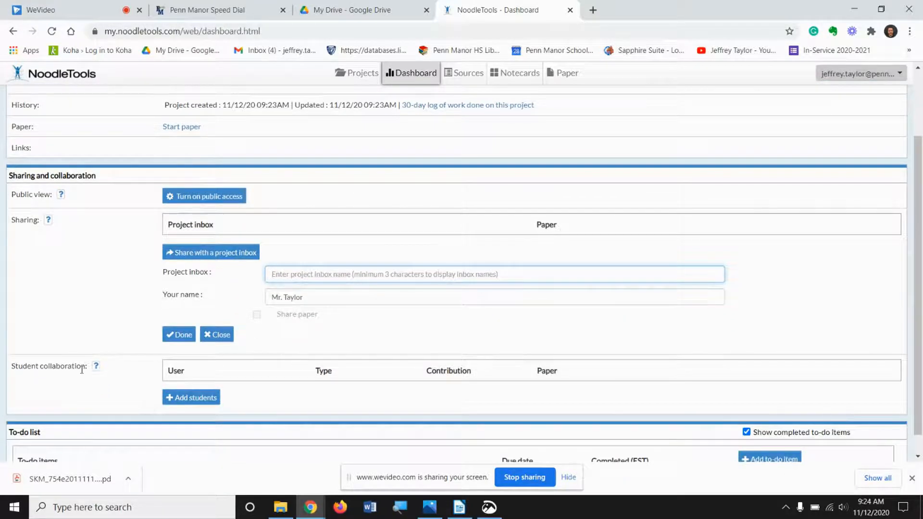
click(191, 398)
scroll(305, 405, down, 2)
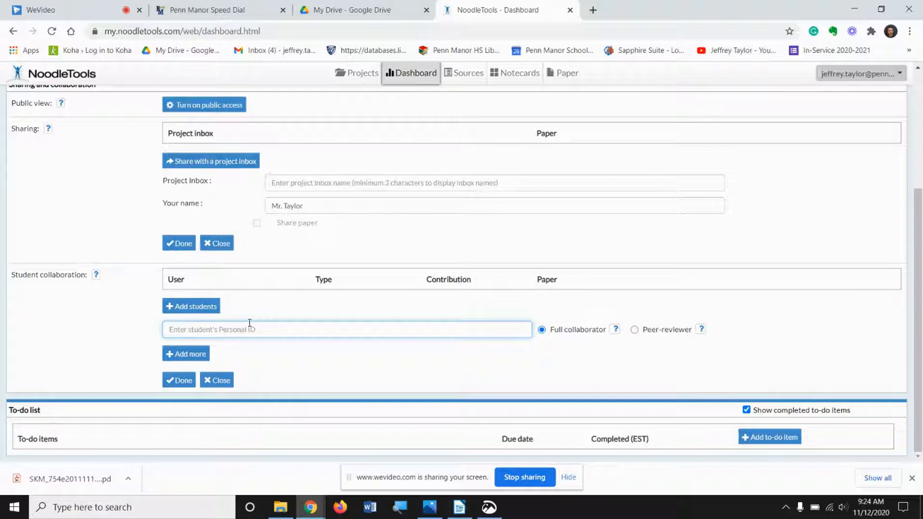
key(BackSpace)
key(BackSpace)
key(BackSpace)
key(BackSpace)
key(BackSpace)
key(BackSpace)
click(181, 380)
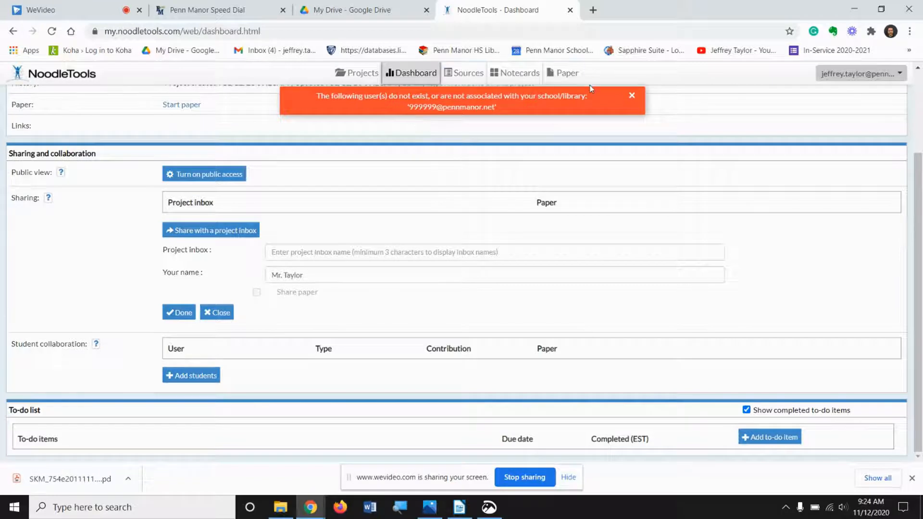
click(631, 96)
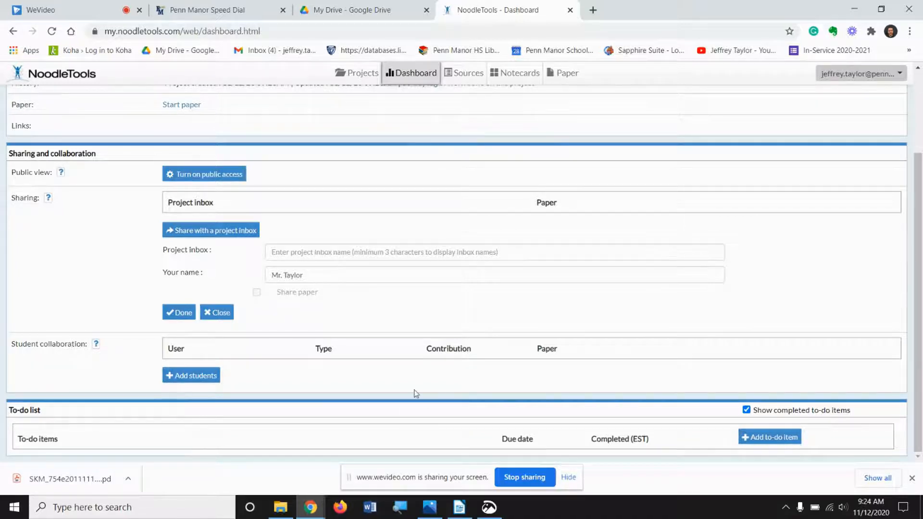
Step: Open the project's Sources page
scroll(415, 392, up, 1)
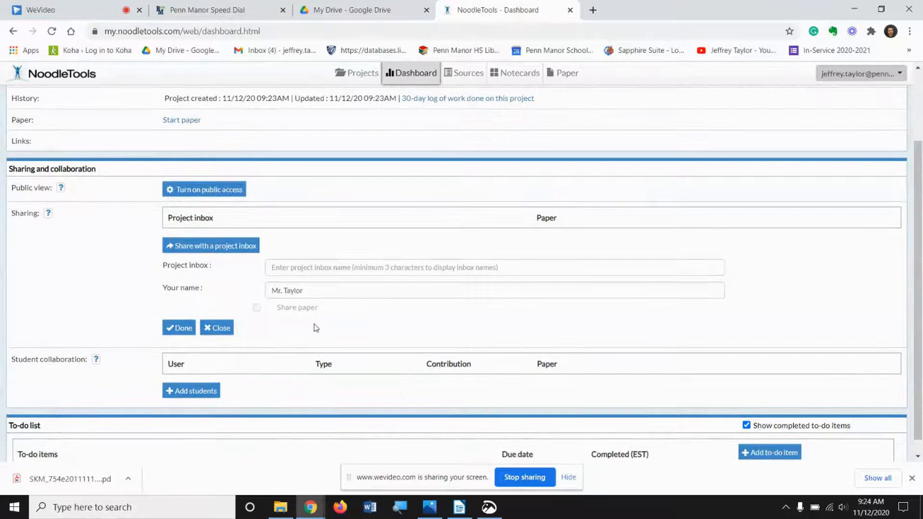
scroll(316, 327, up, 2)
scroll(315, 328, up, 1)
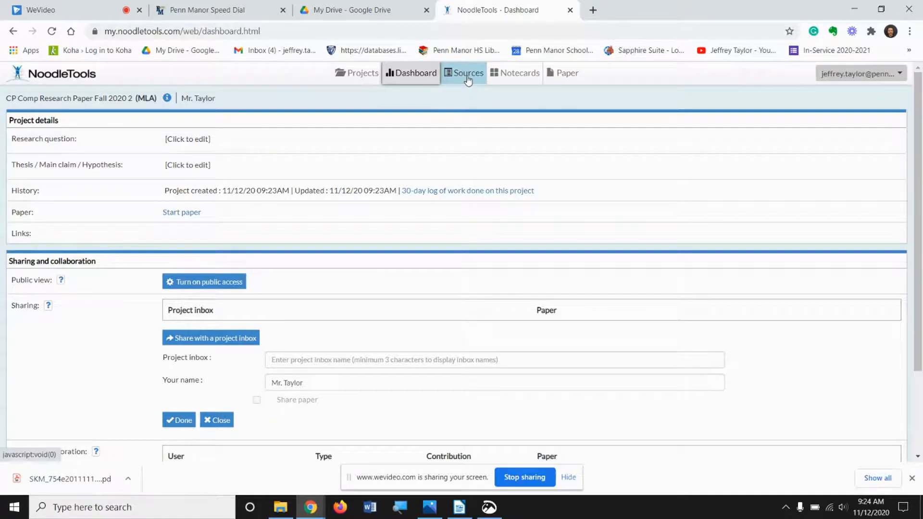
scroll(467, 79, down, 1)
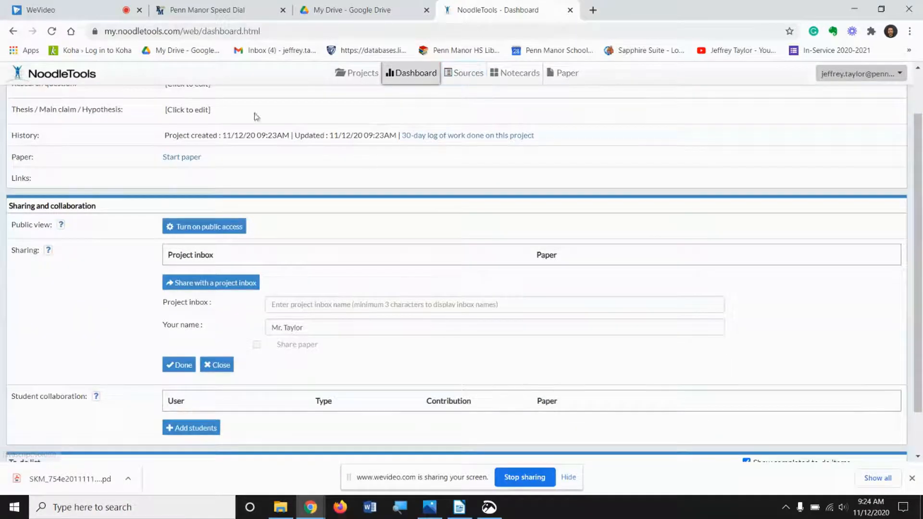
scroll(68, 202, down, 1)
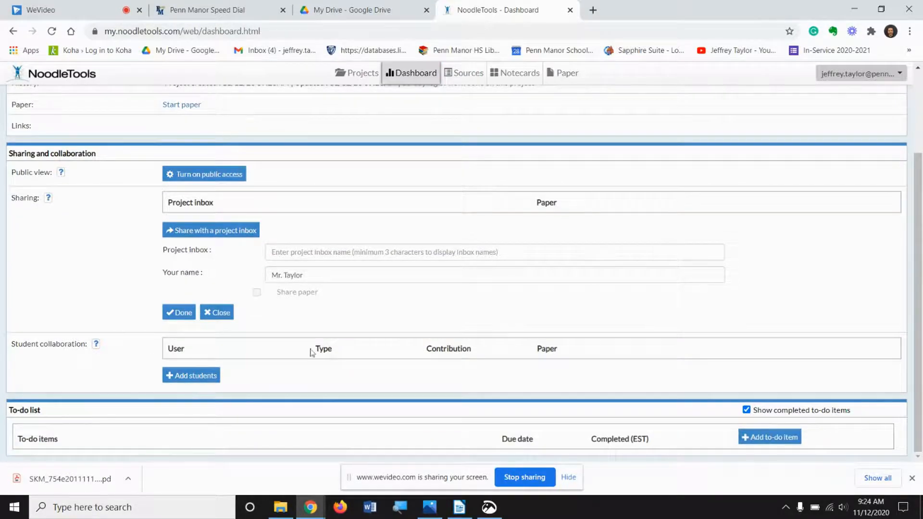
click(468, 71)
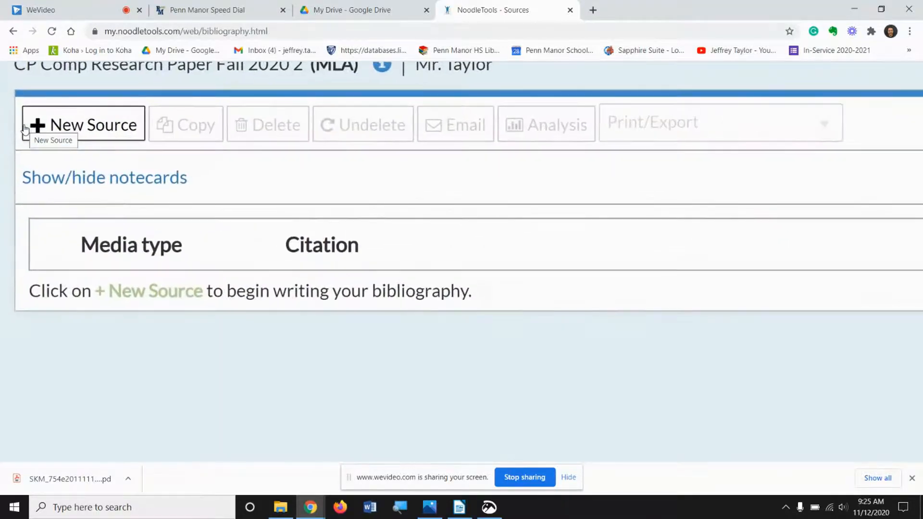
Step: Start a new citation for a Web Page found on a Website
click(25, 130)
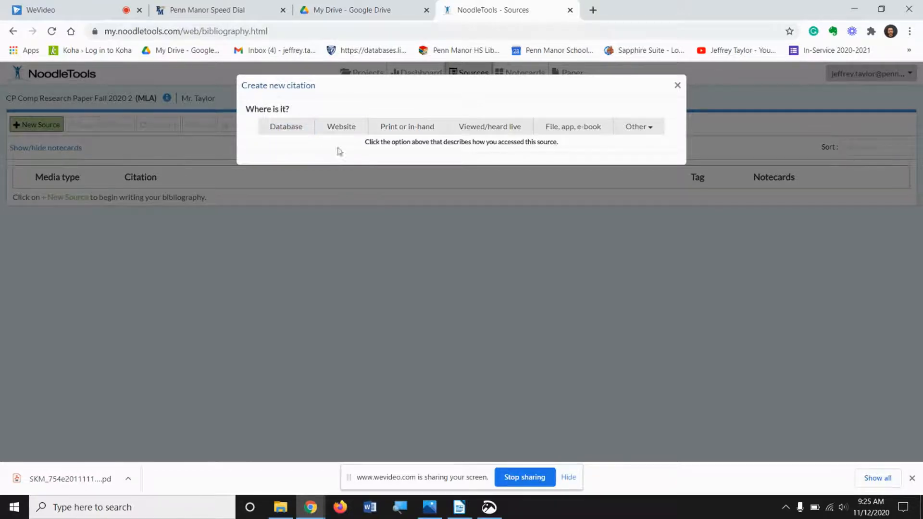
click(344, 132)
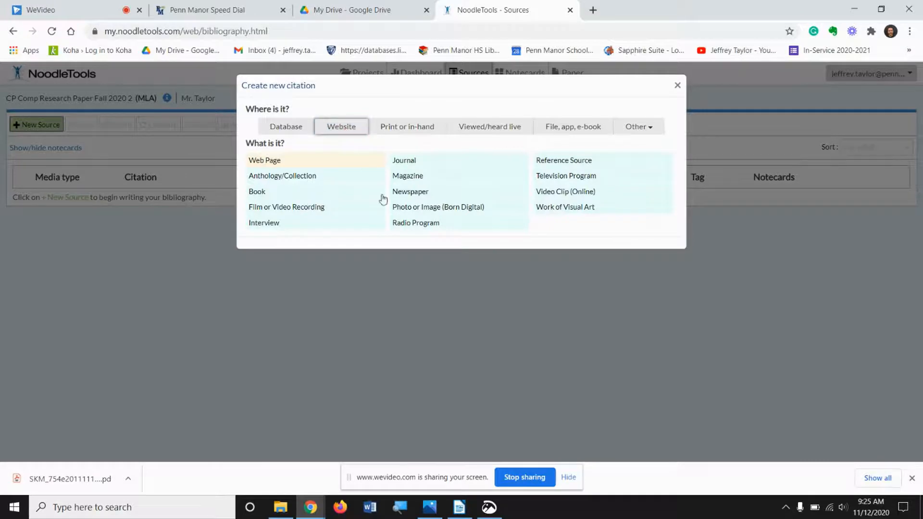
scroll(405, 324, up, 2)
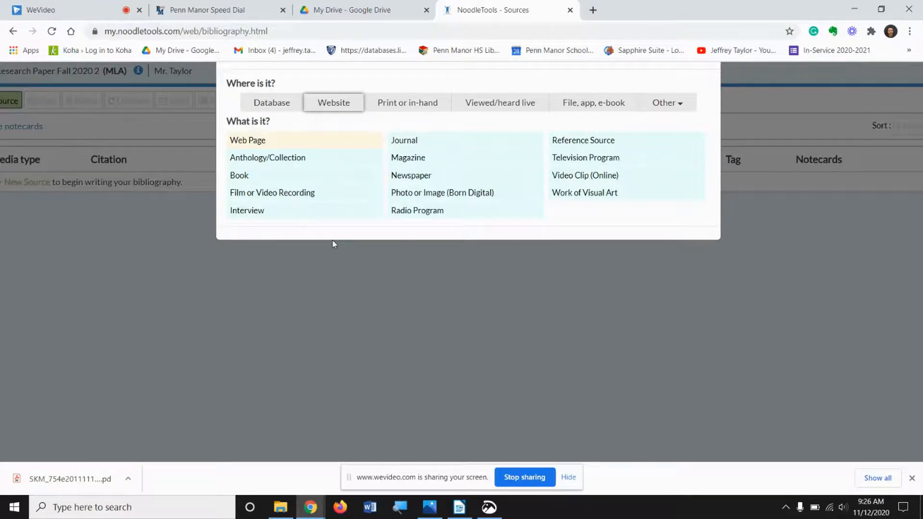
click(337, 143)
scroll(363, 253, down, 1)
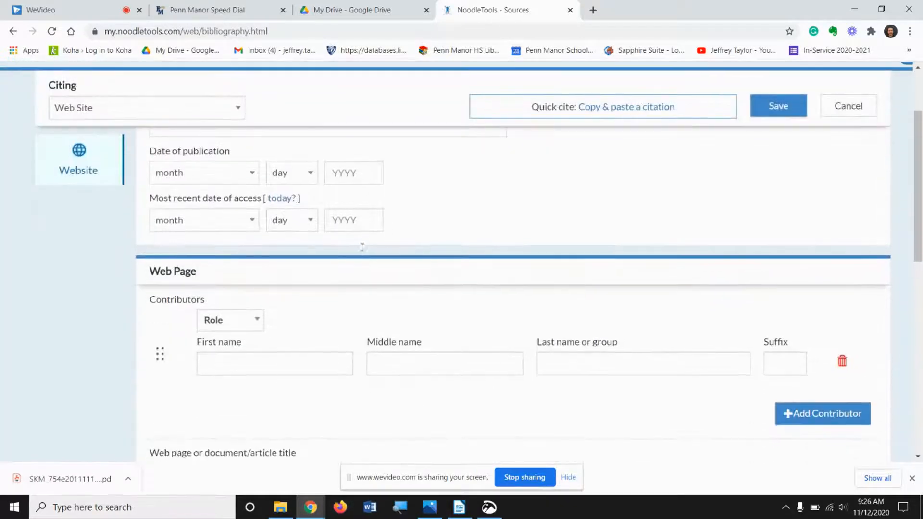
scroll(362, 248, down, 10)
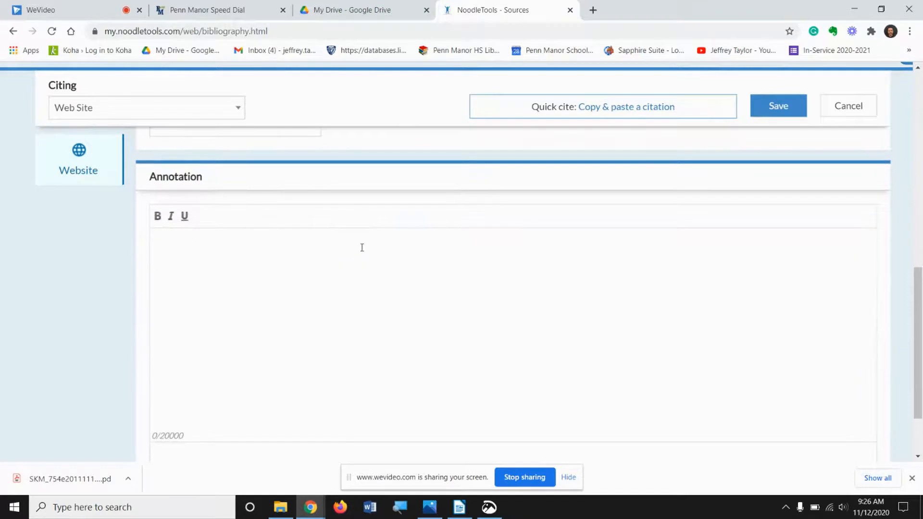
scroll(362, 248, up, 10)
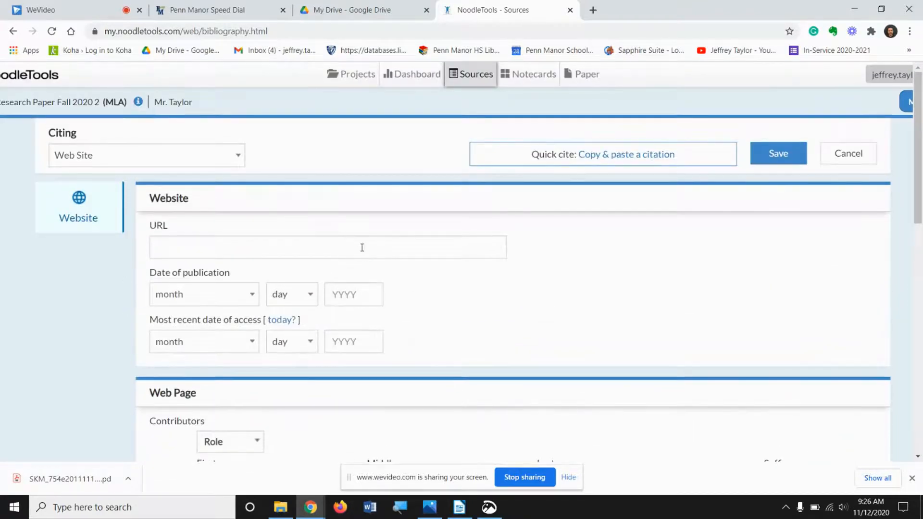
scroll(303, 264, down, 3)
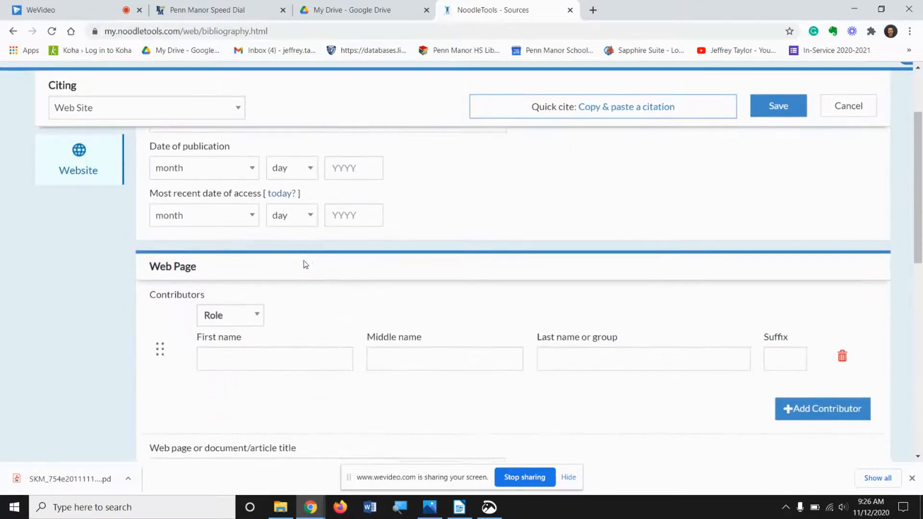
scroll(303, 264, down, 6)
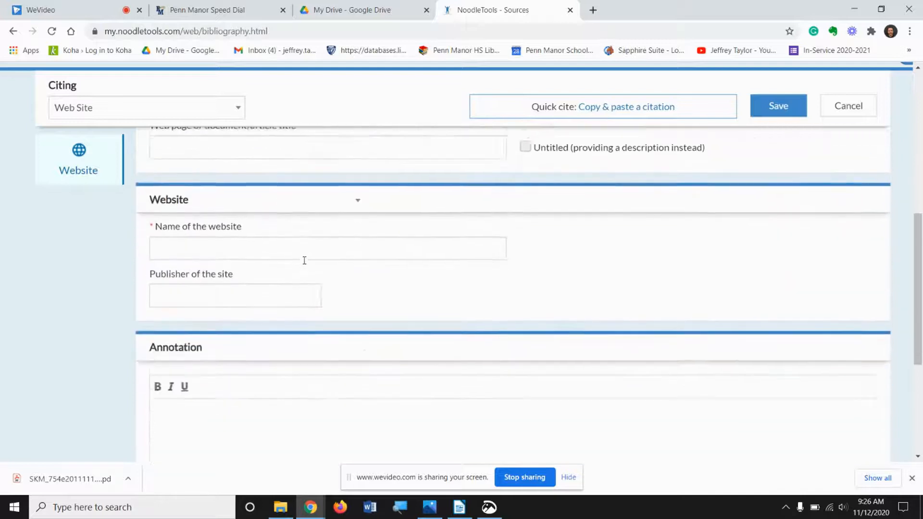
Step: Scroll through the Web Site citation form's fields, then return to the project's Sources list without saving
scroll(305, 260, down, 1)
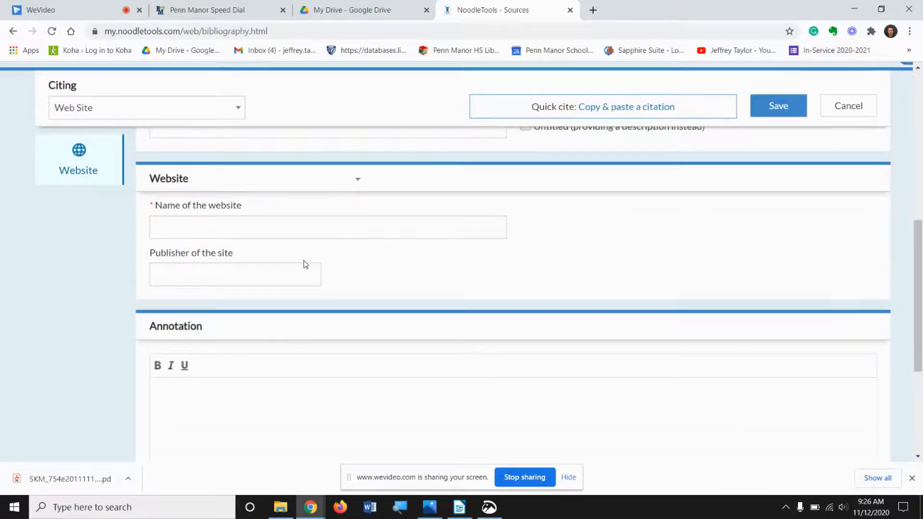
scroll(304, 264, up, 3)
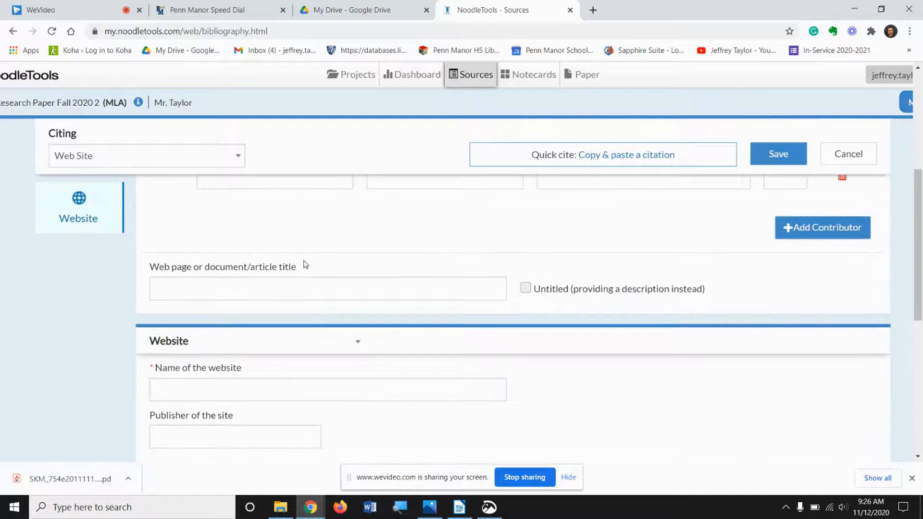
scroll(305, 264, up, 5)
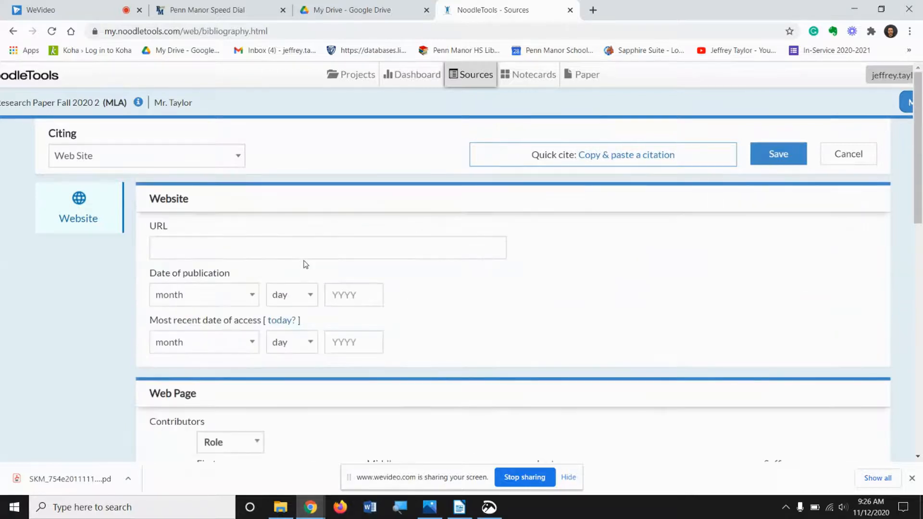
scroll(304, 264, down, 12)
scroll(304, 260, up, 2)
ctrl+scroll(305, 263, up, 5)
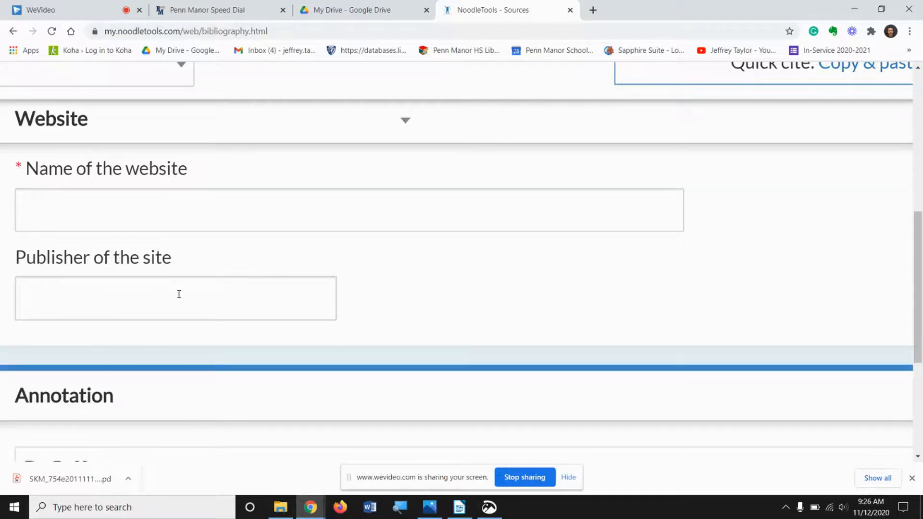
scroll(178, 294, down, 5)
scroll(178, 296, up, 5)
scroll(178, 298, up, 3)
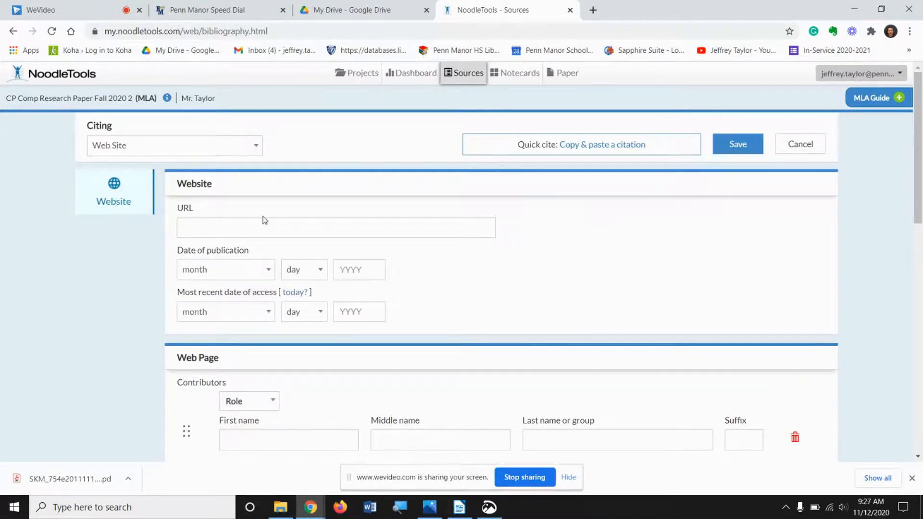
scroll(265, 220, down, 6)
scroll(264, 221, down, 1)
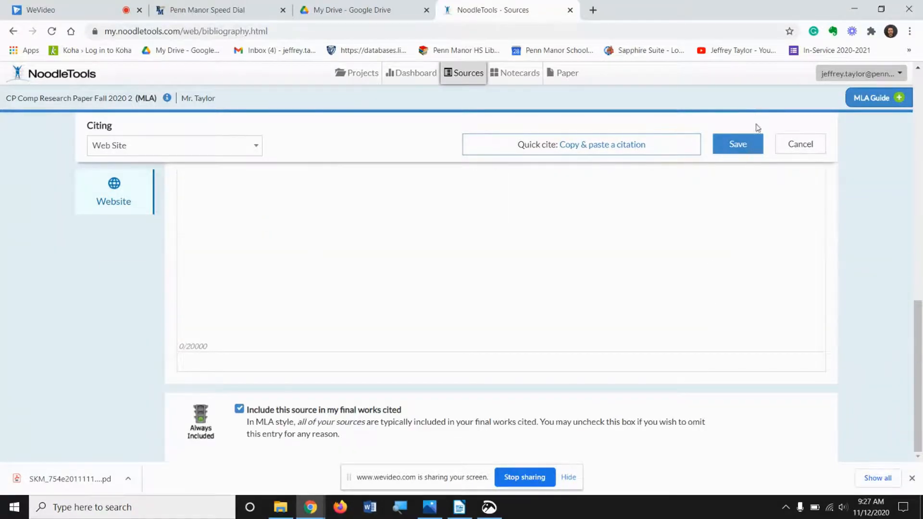
scroll(473, 350, up, 10)
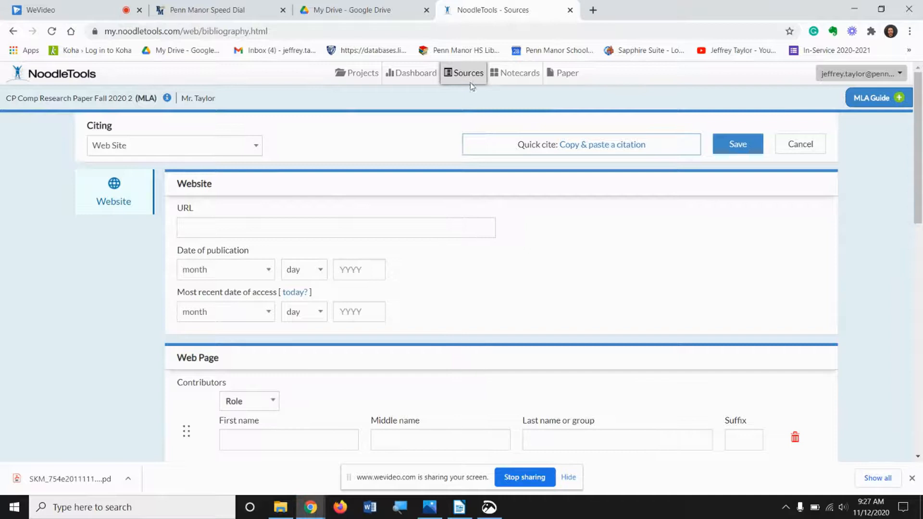
click(423, 71)
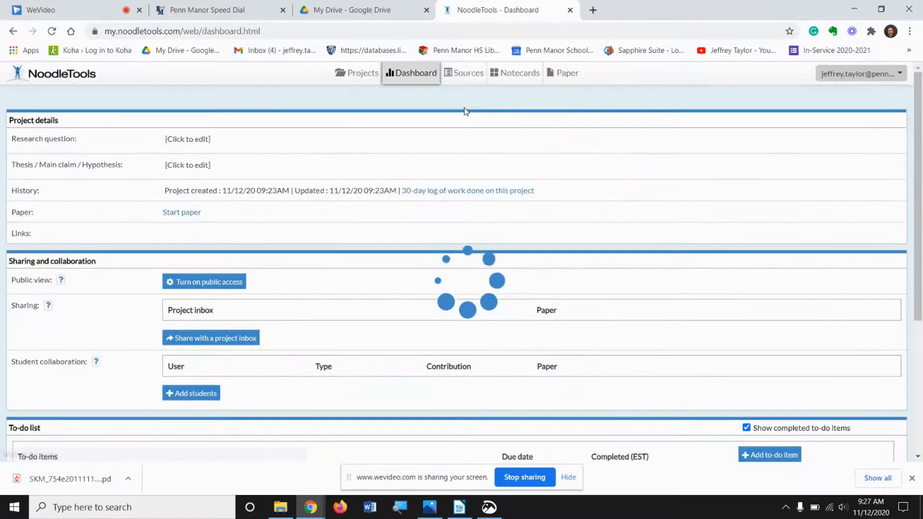
click(462, 71)
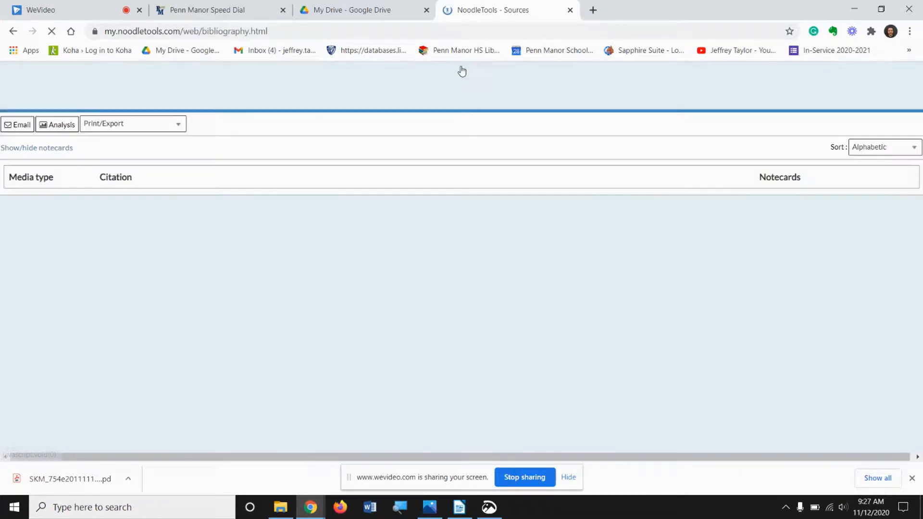
Step: Open the Library - High School site from the speed dial tab and go to its Databases page
click(192, 10)
scroll(390, 217, down, 2)
scroll(390, 217, down, 2)
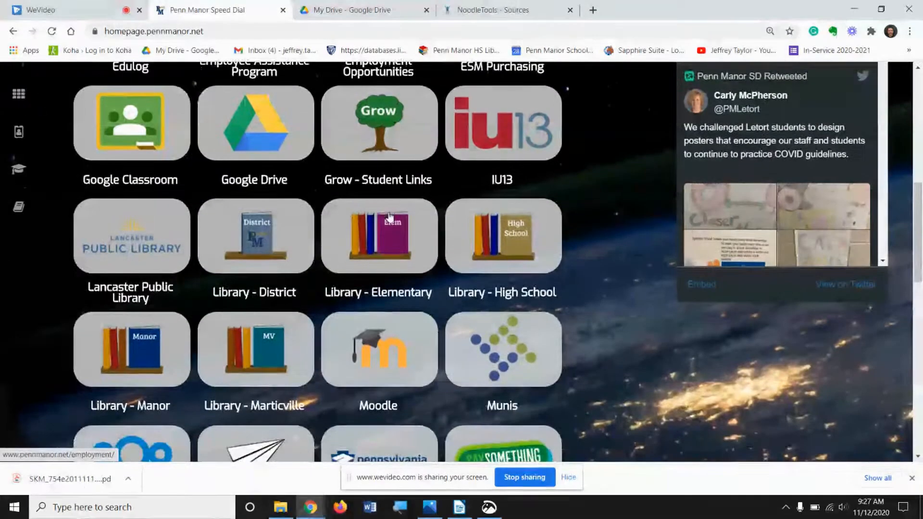
click(522, 253)
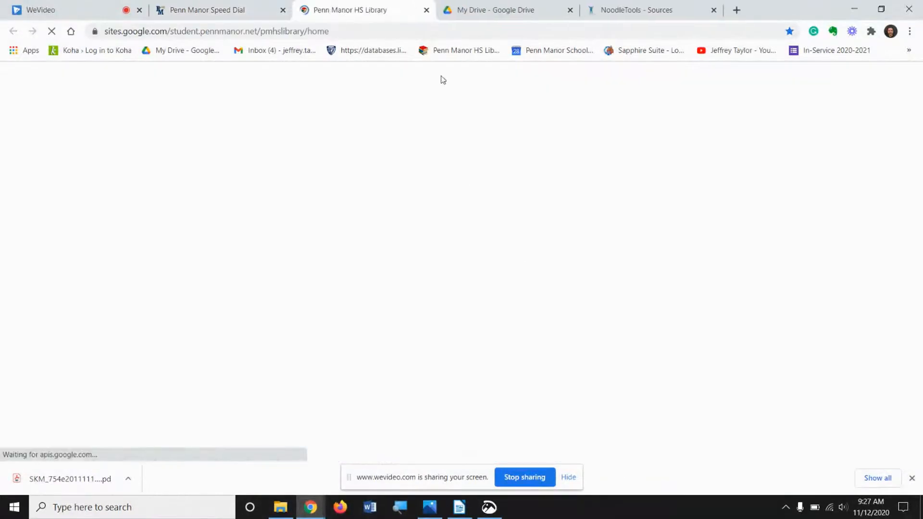
click(416, 85)
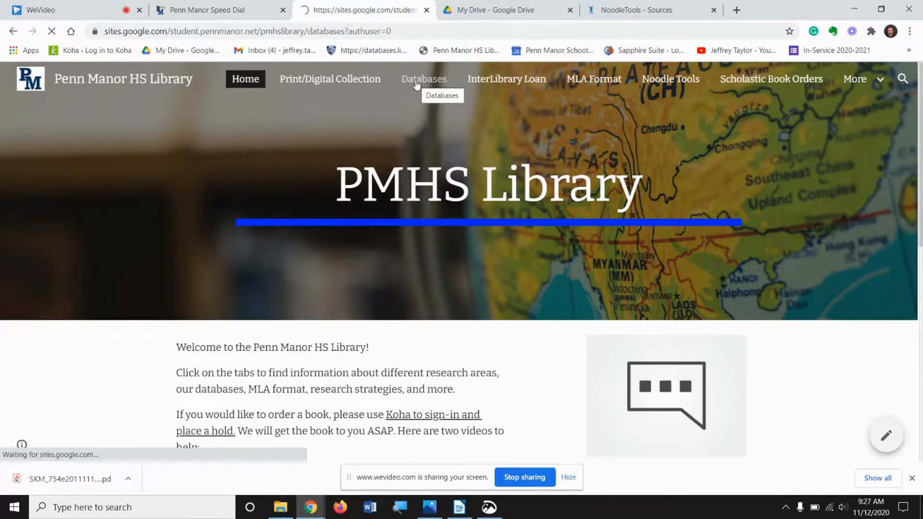
scroll(405, 125, down, 15)
scroll(407, 126, down, 3)
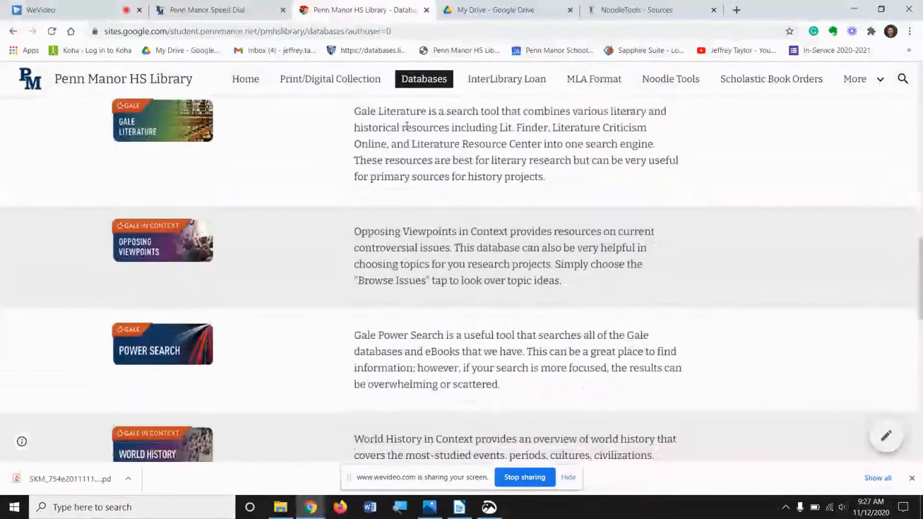
Step: Open the Opposing Viewpoints in Context database and search for fracking
click(154, 226)
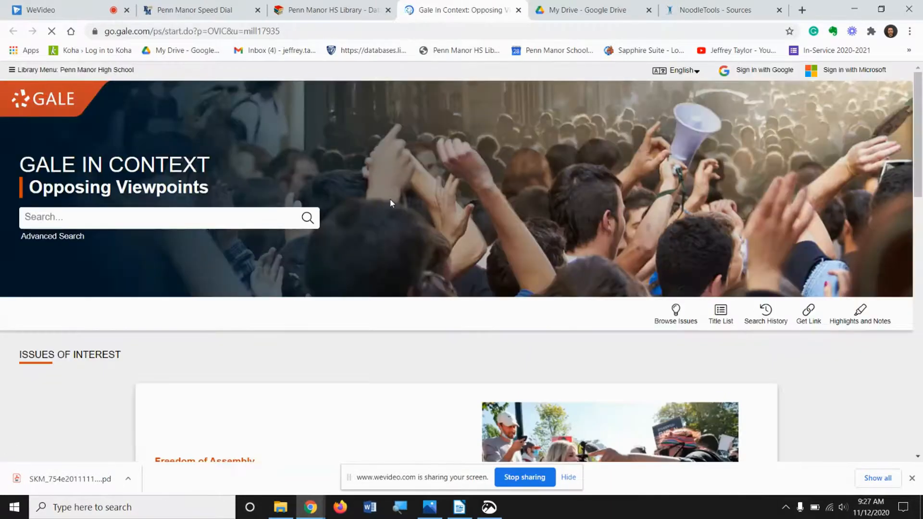
click(206, 217)
text(fracking)
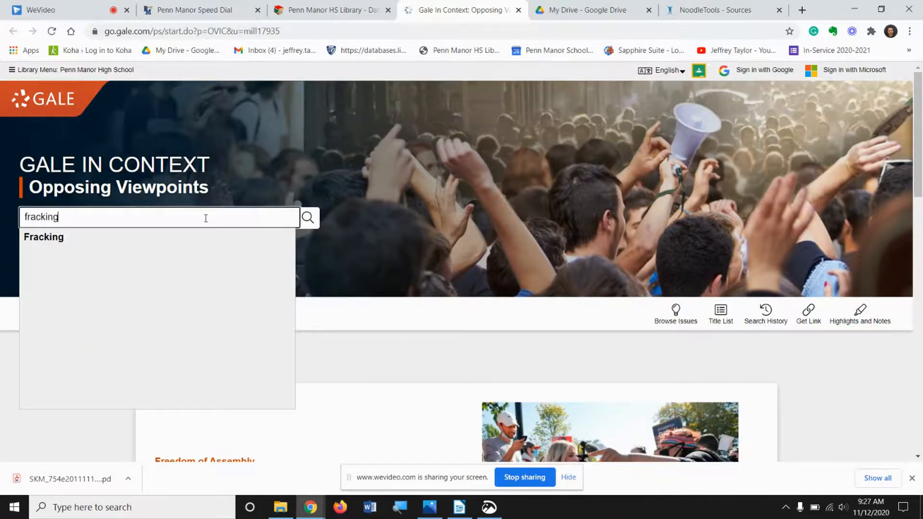
key(Return)
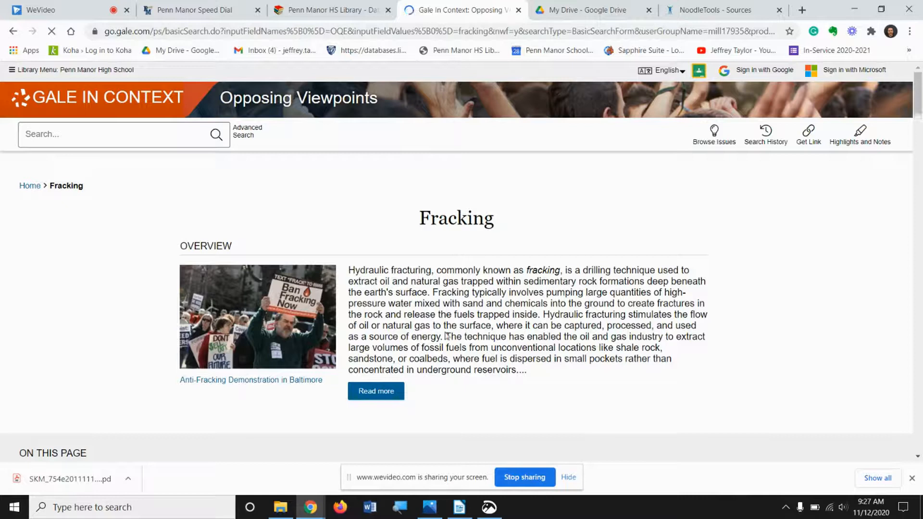
Step: Open the full Fracking overview document and export its MLA 8th Edition citation to NoodleTools
click(360, 391)
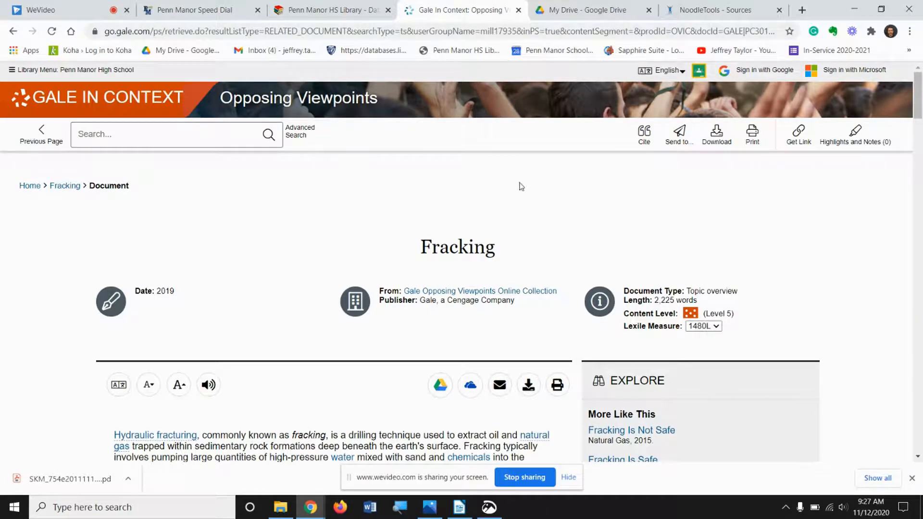
click(644, 136)
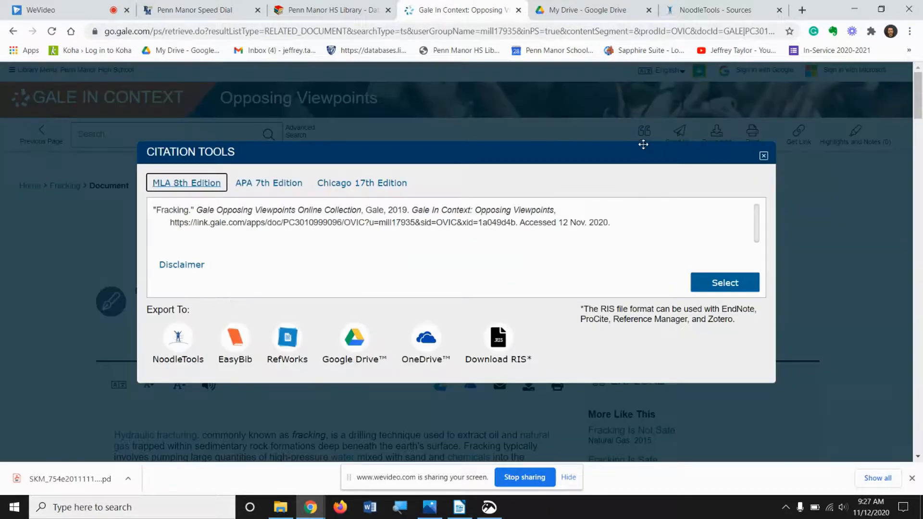
click(184, 343)
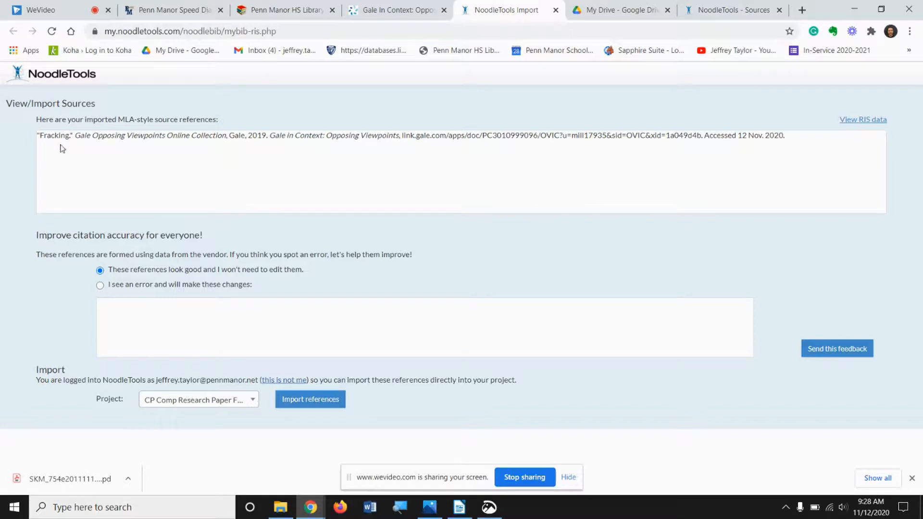
Step: Import the reference into the CP Comp Research Paper Fall 2020 2 project
double_click(49, 135)
click(48, 135)
double_click(110, 135)
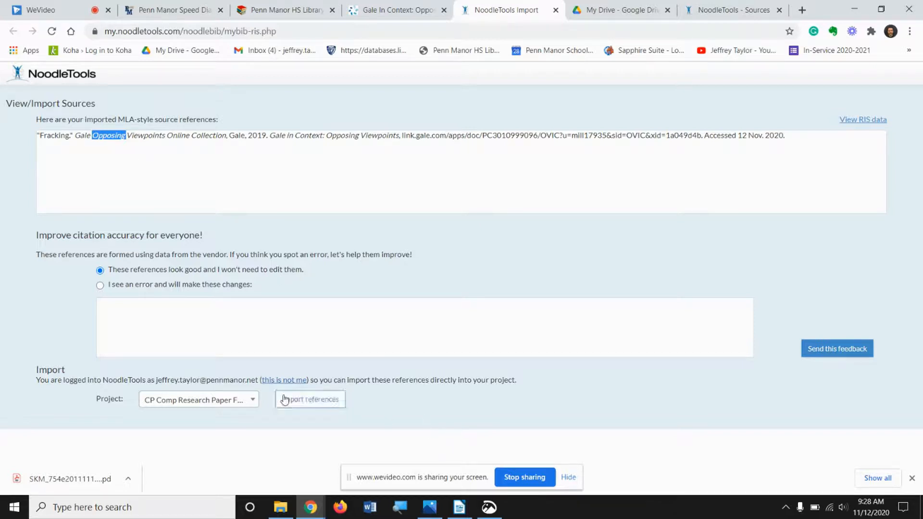
click(192, 405)
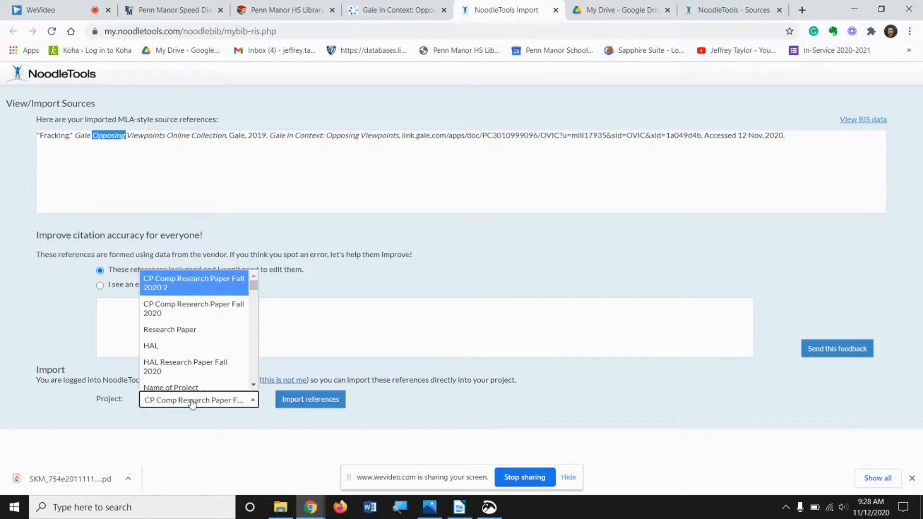
click(204, 291)
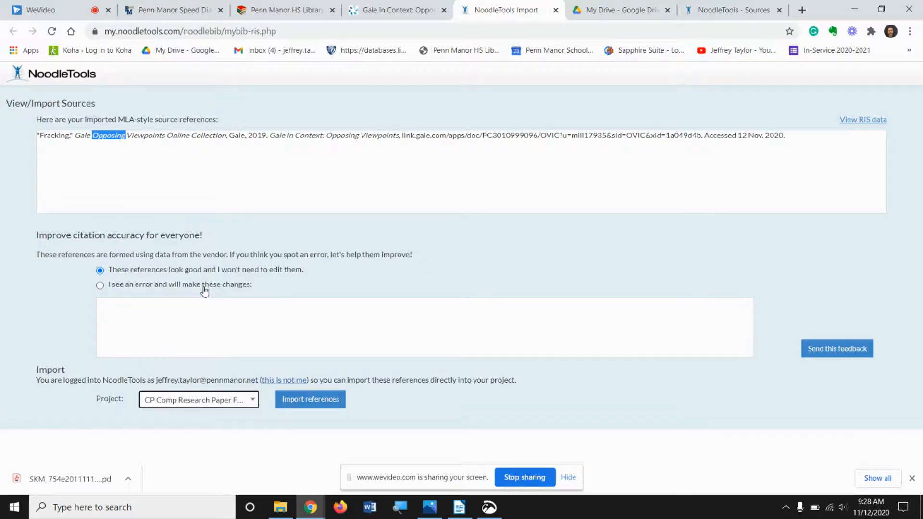
click(329, 407)
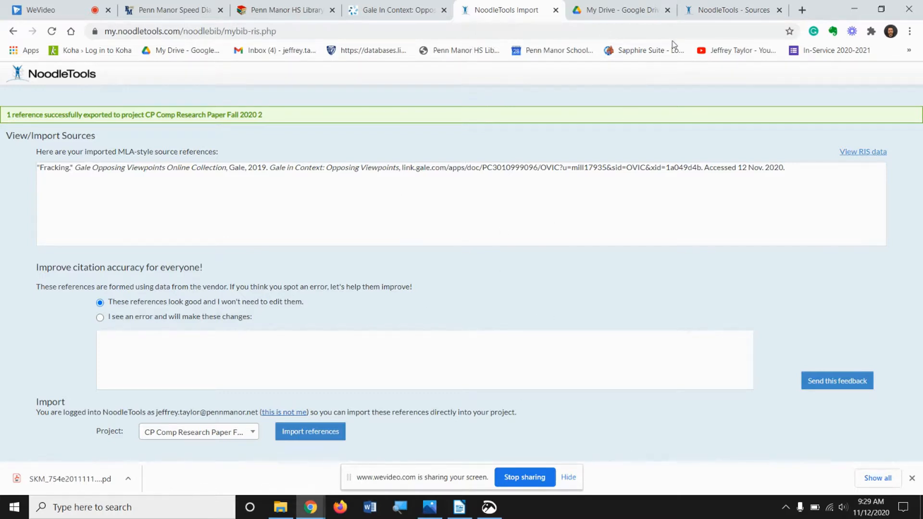
Step: Refresh the NoodleTools Sources list and export the bibliography to Google Docs
click(711, 14)
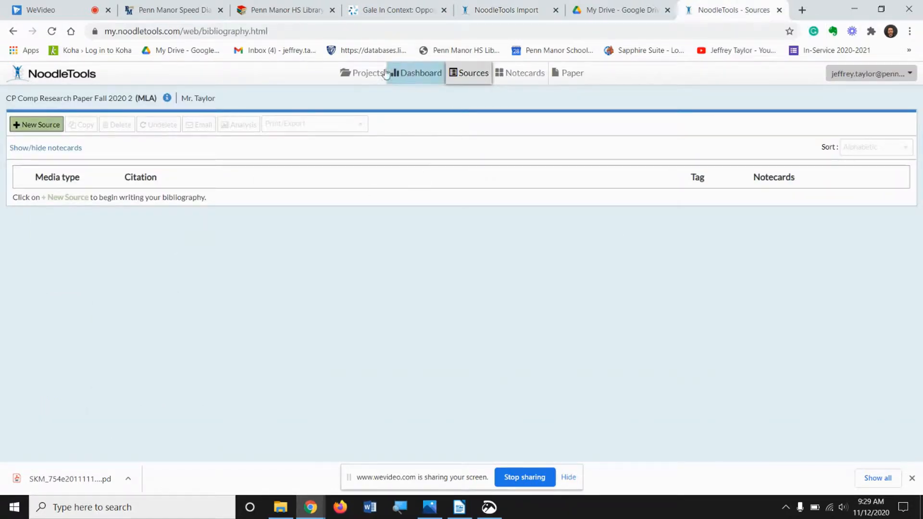
click(52, 31)
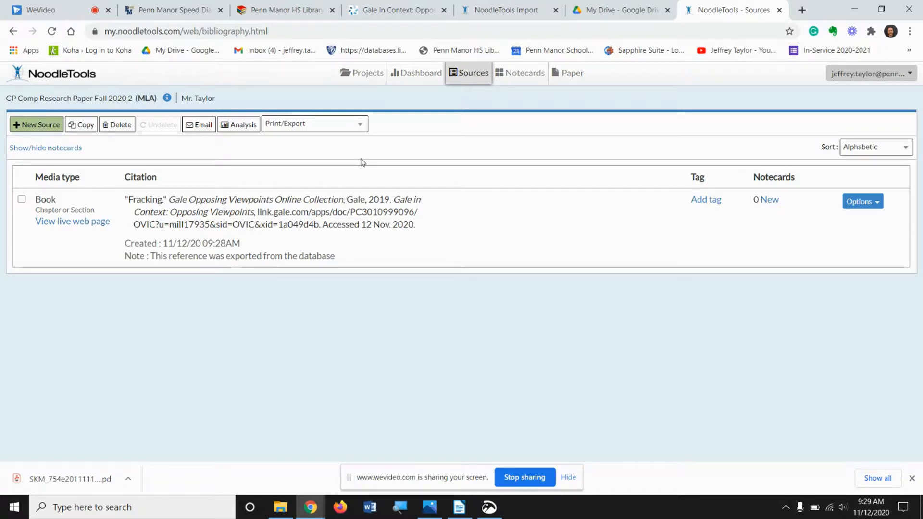
click(360, 126)
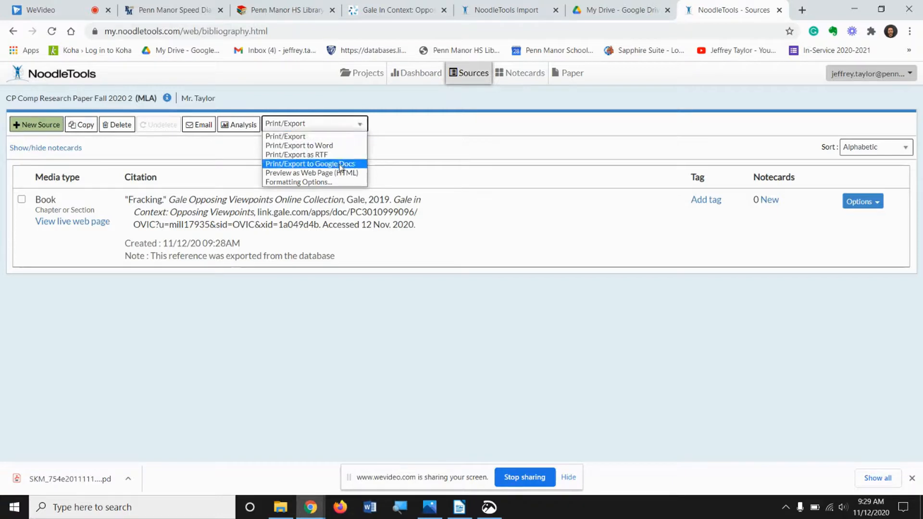
click(339, 163)
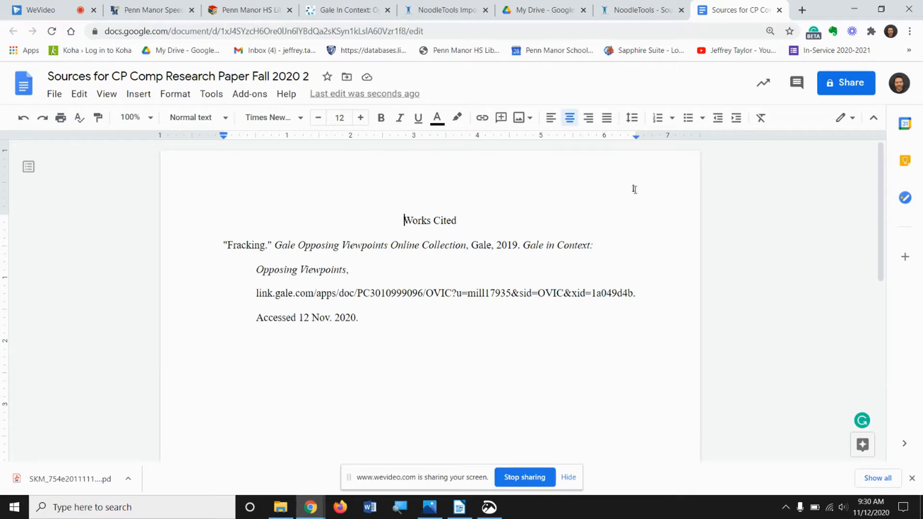
Step: Add the student's last name before the page number in the Works Cited document's header
double_click(628, 189)
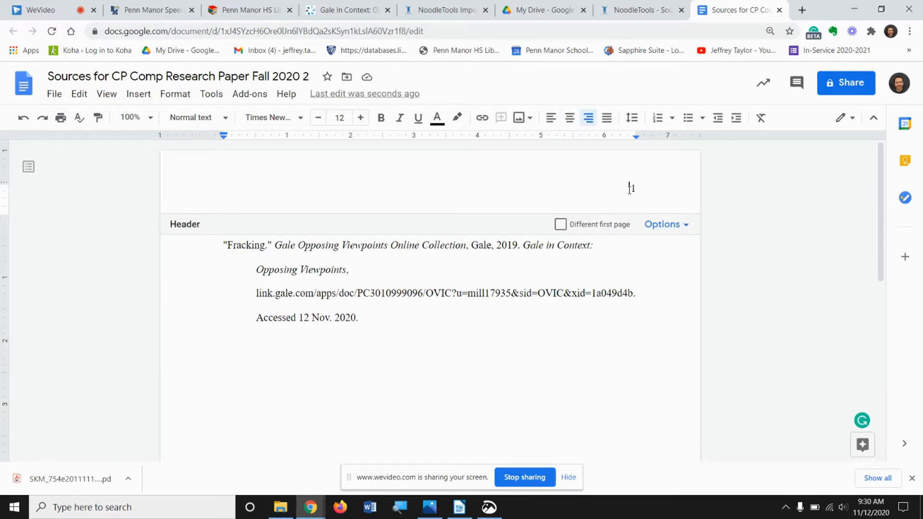
double_click(630, 189)
text(Taylor 7)
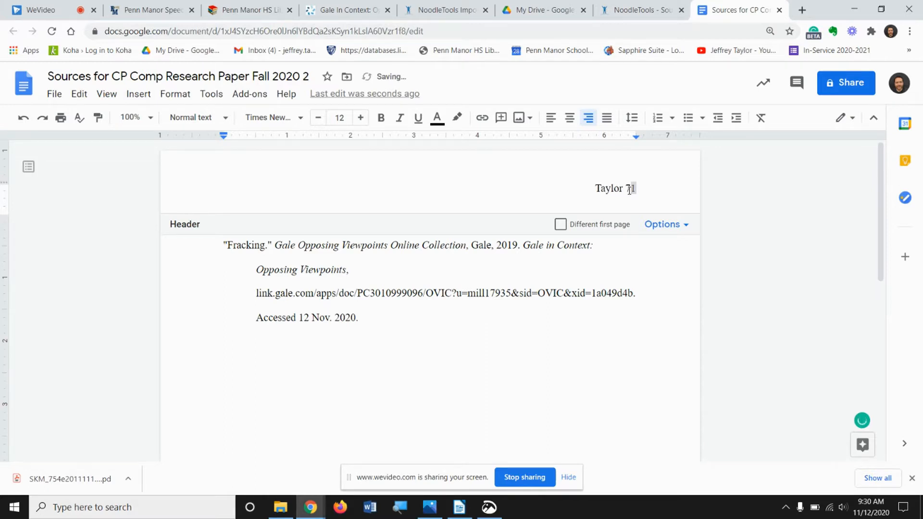
key(BackSpace)
key(Home)
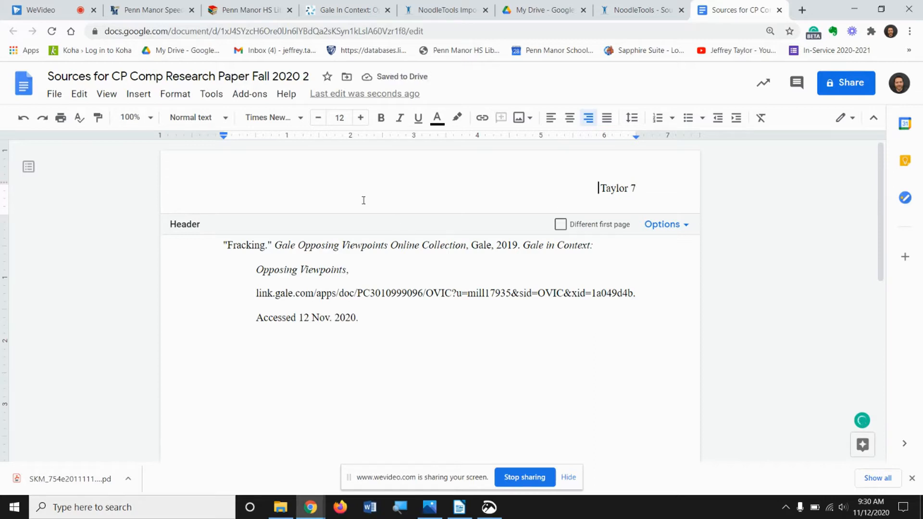
click(526, 407)
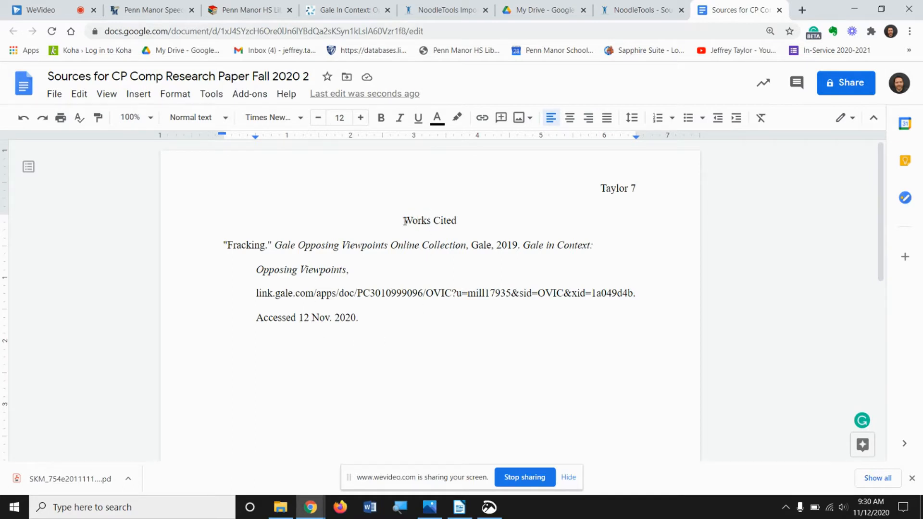
Step: Return to the NoodleTools Sources list
scroll(372, 267, down, 10)
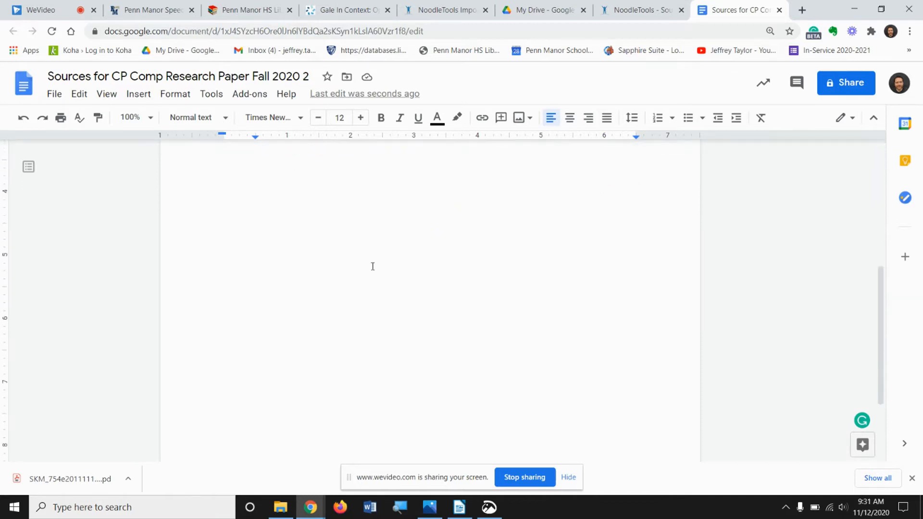
scroll(372, 267, up, 10)
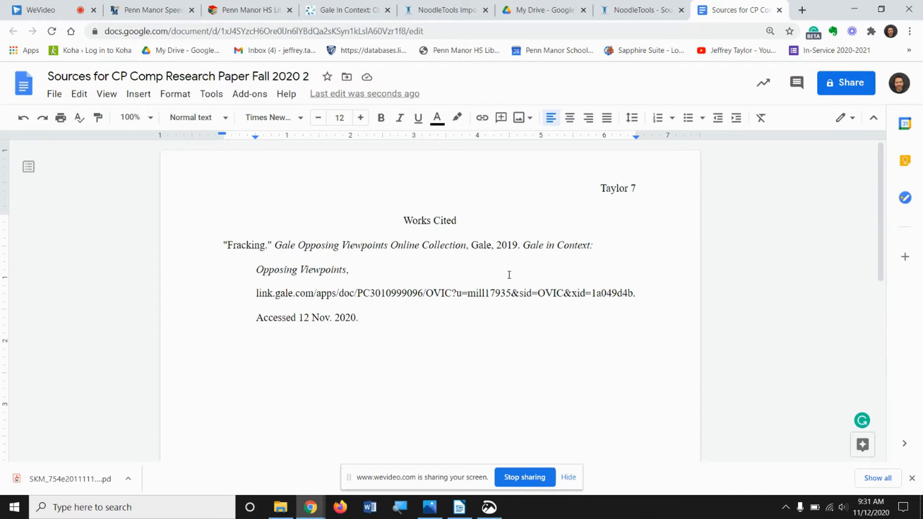
click(611, 12)
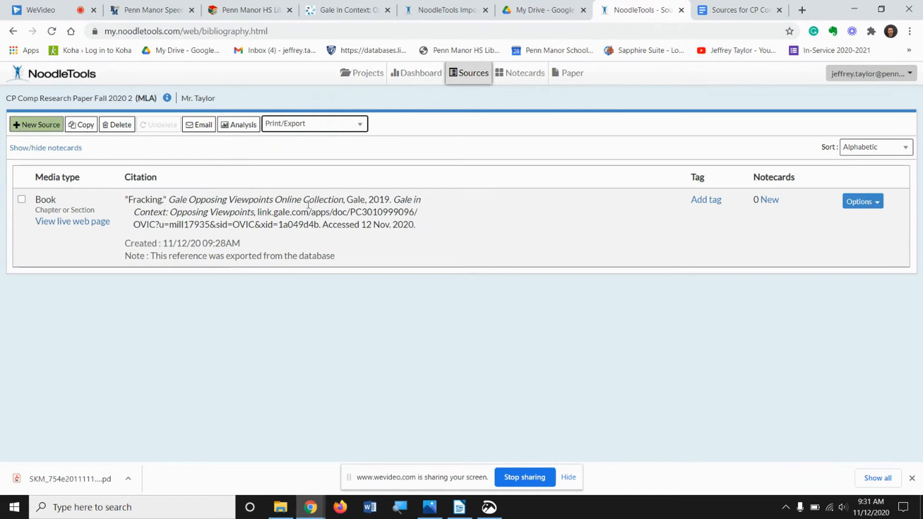